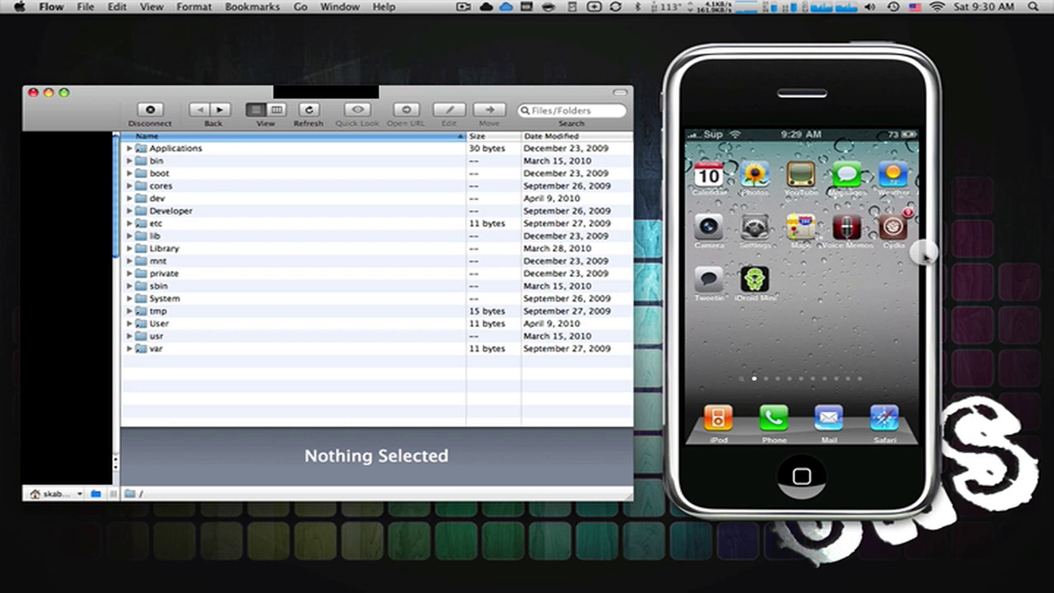
# Browse into Library/MobileSubstrate/DynamicLibraries on the phone and select Frostbite.dylib
pyautogui.moveTo(377, 92); pyautogui.dragTo(380, 94)
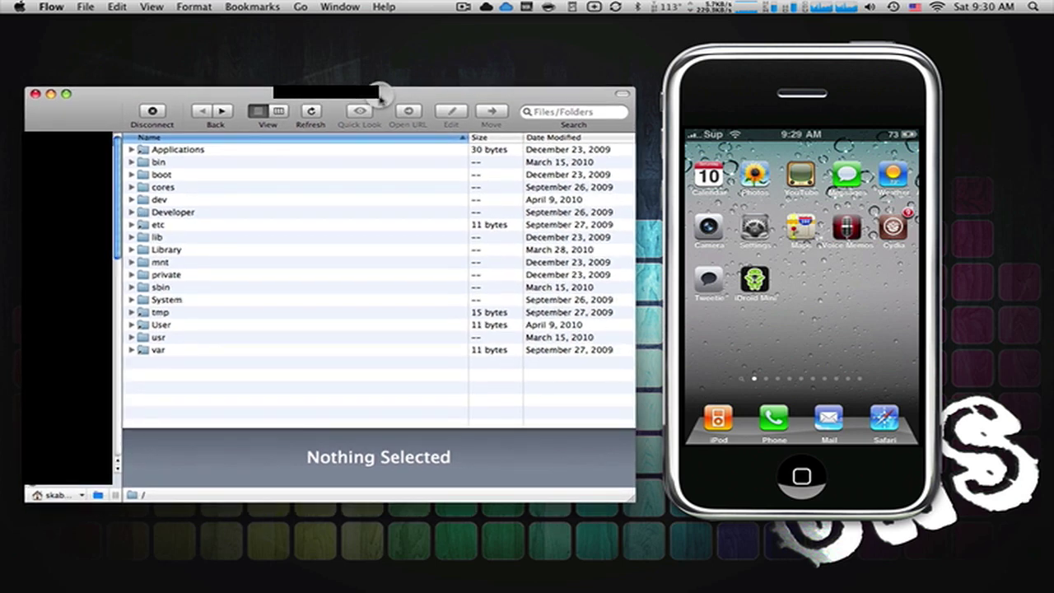
pyautogui.doubleClick(197, 254)
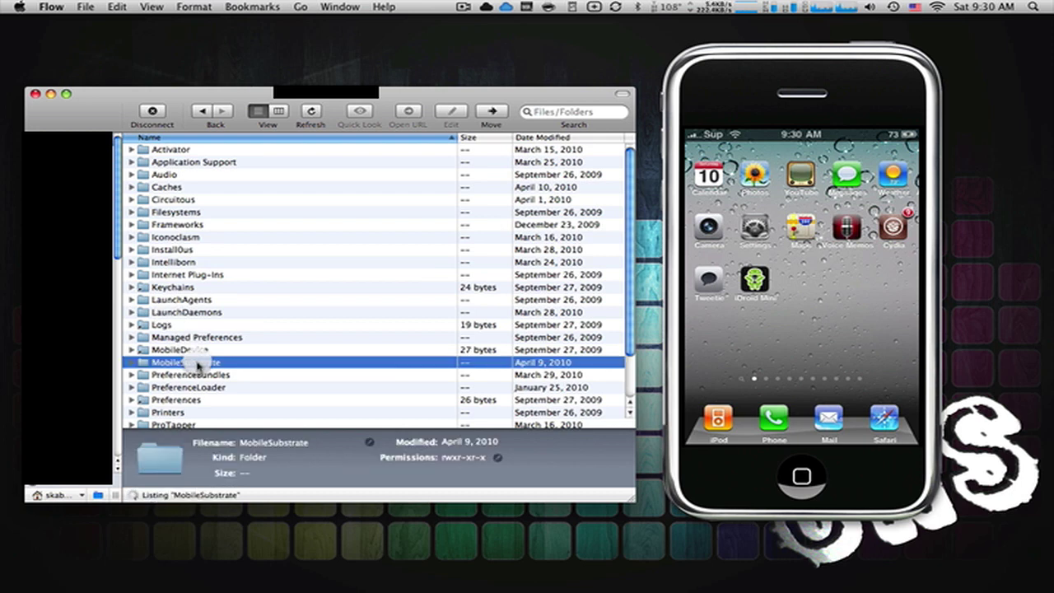
pyautogui.doubleClick(196, 363)
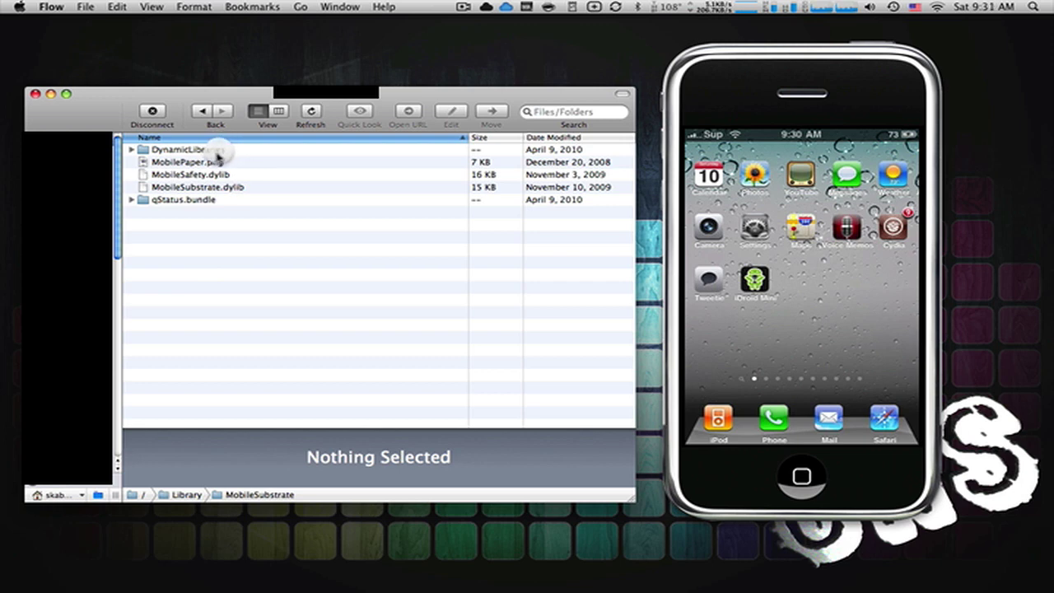
pyautogui.doubleClick(218, 150)
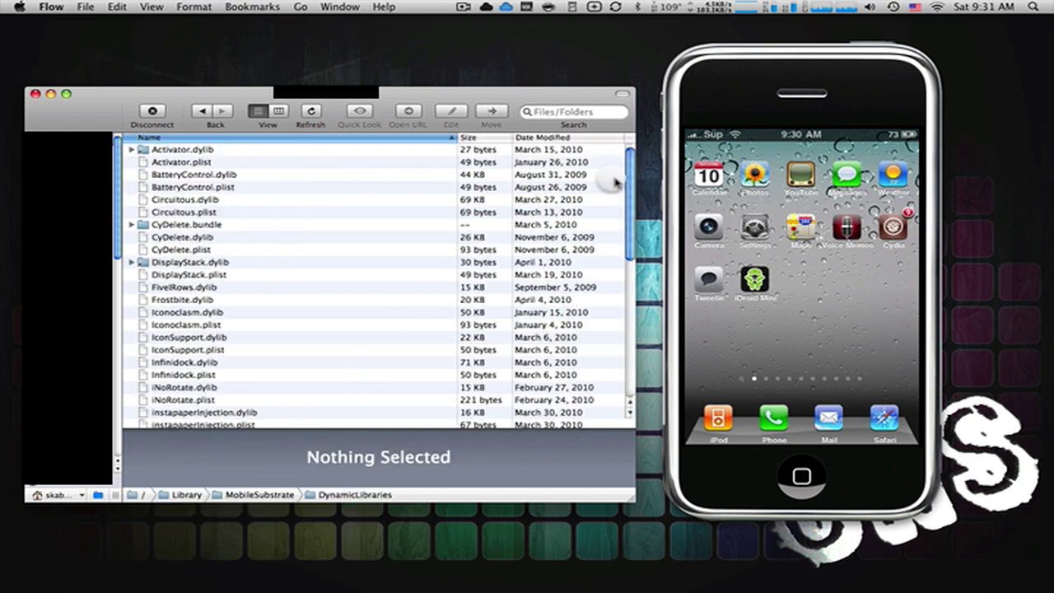
pyautogui.moveTo(629, 162)
pyautogui.mouseDown()
pyautogui.moveTo(621, 337)
pyautogui.moveTo(620, 153)
pyautogui.mouseUp()
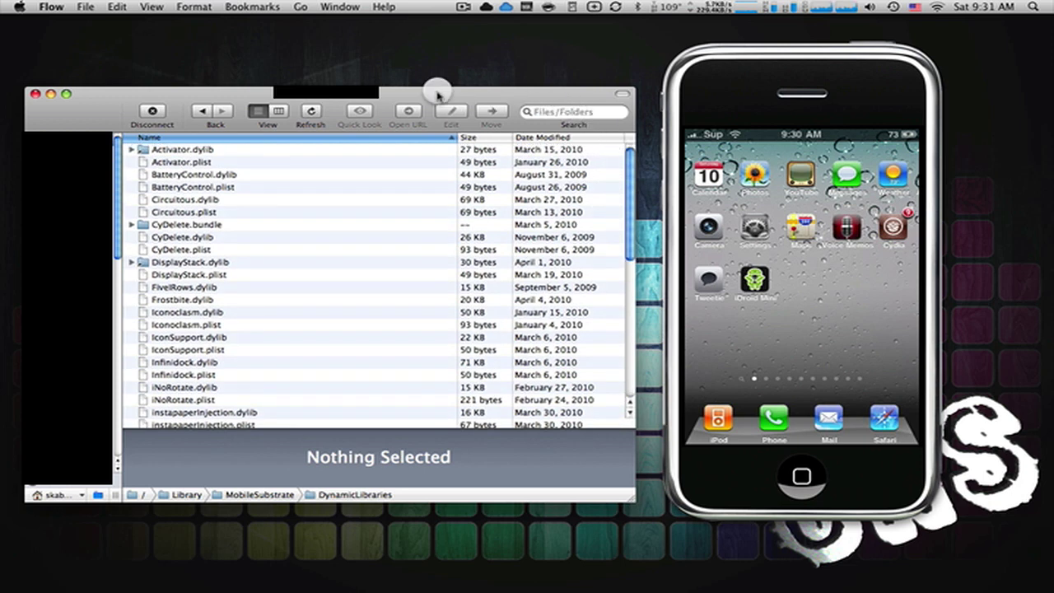
pyautogui.moveTo(438, 90); pyautogui.dragTo(440, 93)
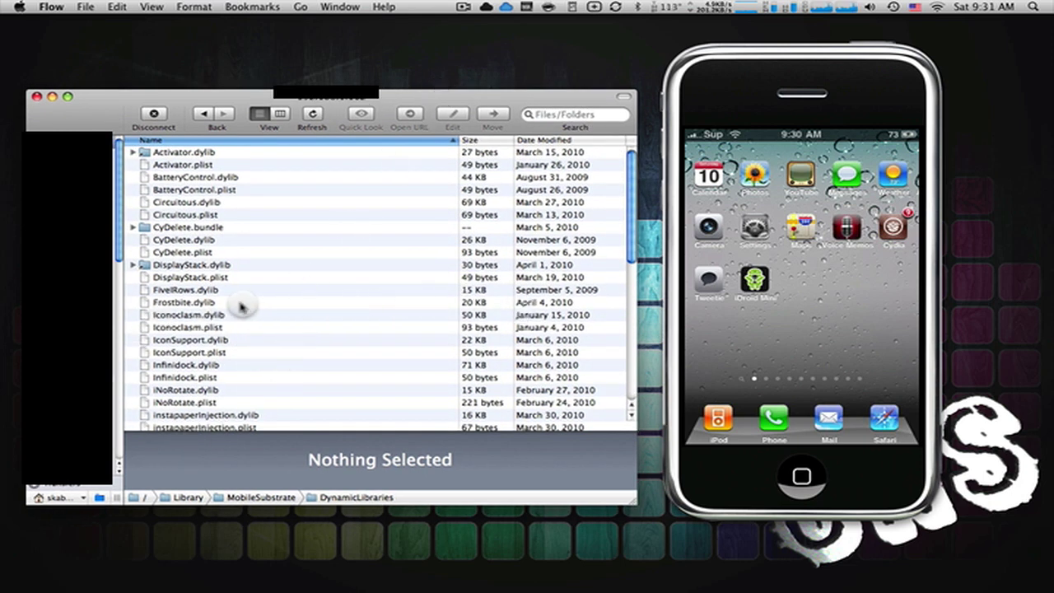
pyautogui.click(237, 302)
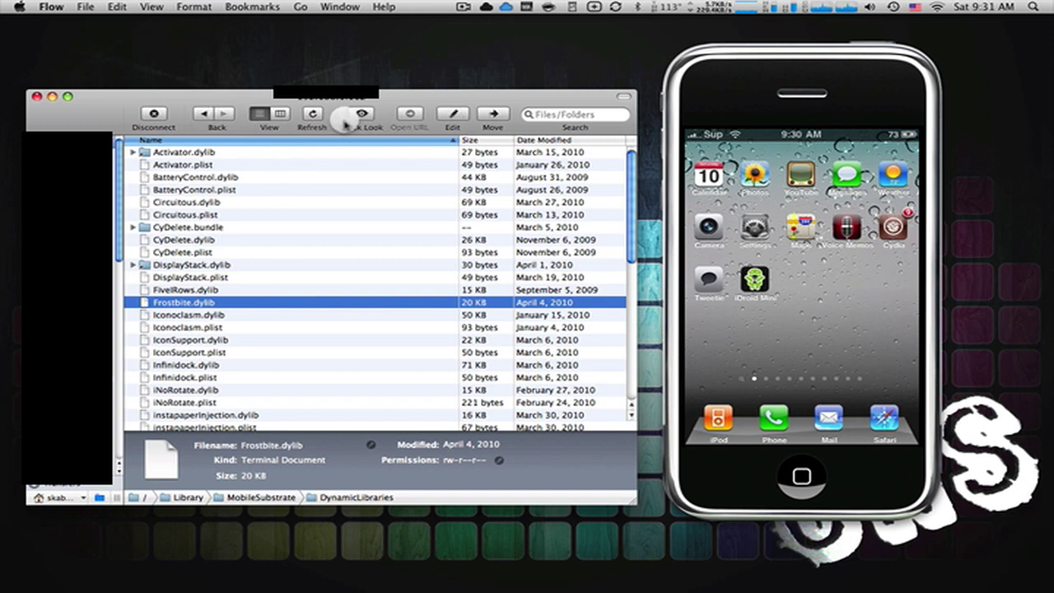
# Go back up to the phone's root folder and clear the selection
pyautogui.click(210, 116)
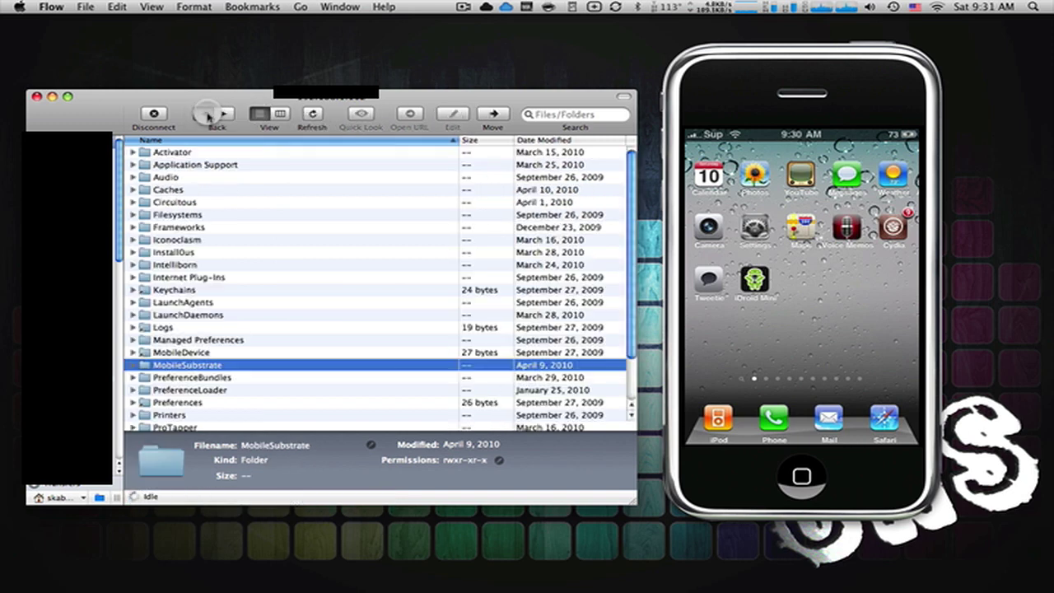
pyautogui.click(209, 116)
pyautogui.click(205, 409)
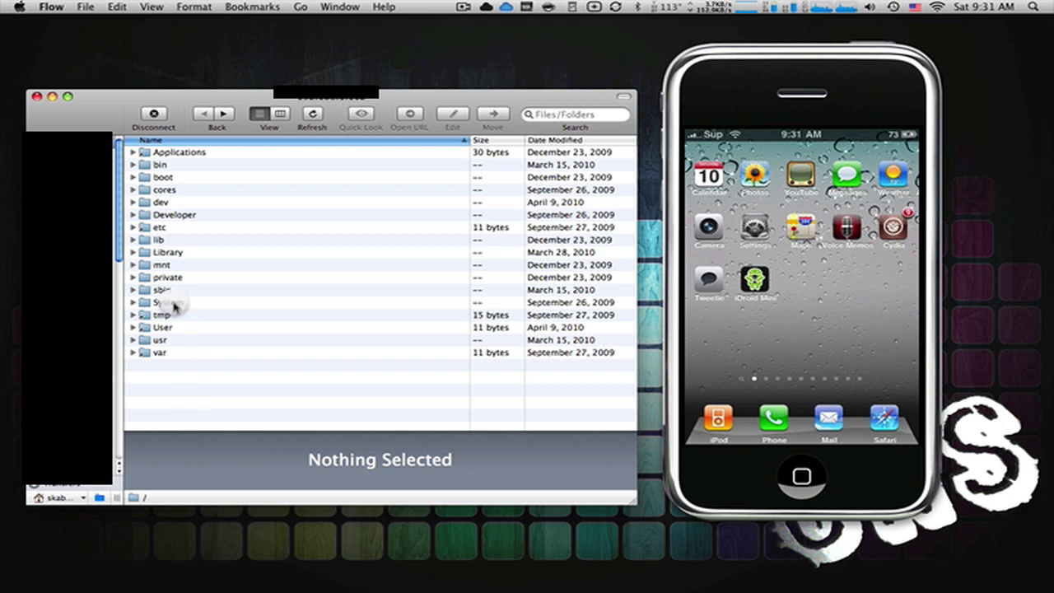
# Open Library/Themes and select the Frostbite theme folder
pyautogui.click(184, 255)
pyautogui.doubleClick(183, 256)
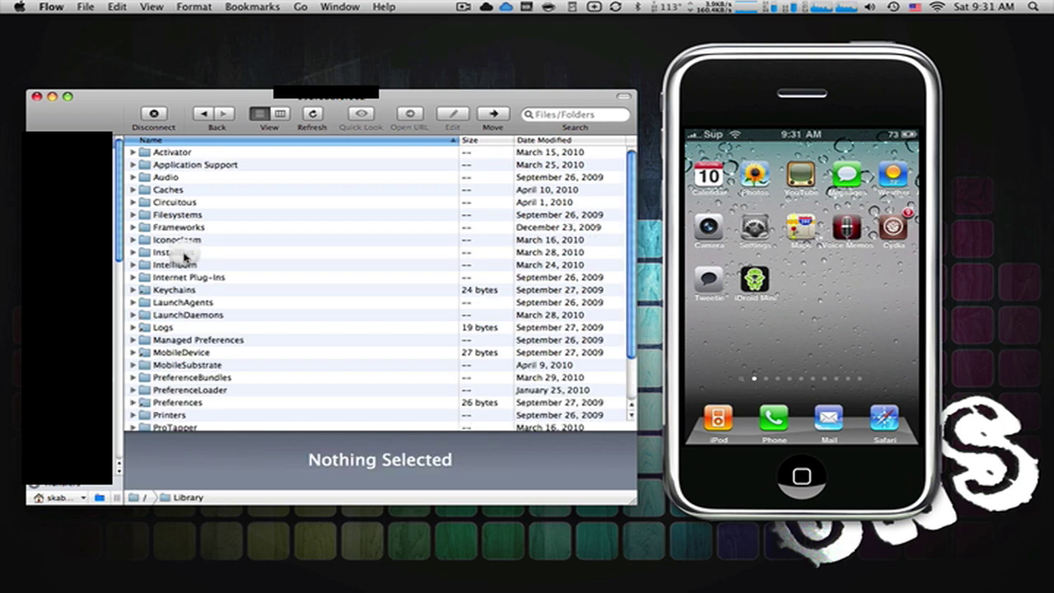
pyautogui.moveTo(630, 255); pyautogui.dragTo(628, 315)
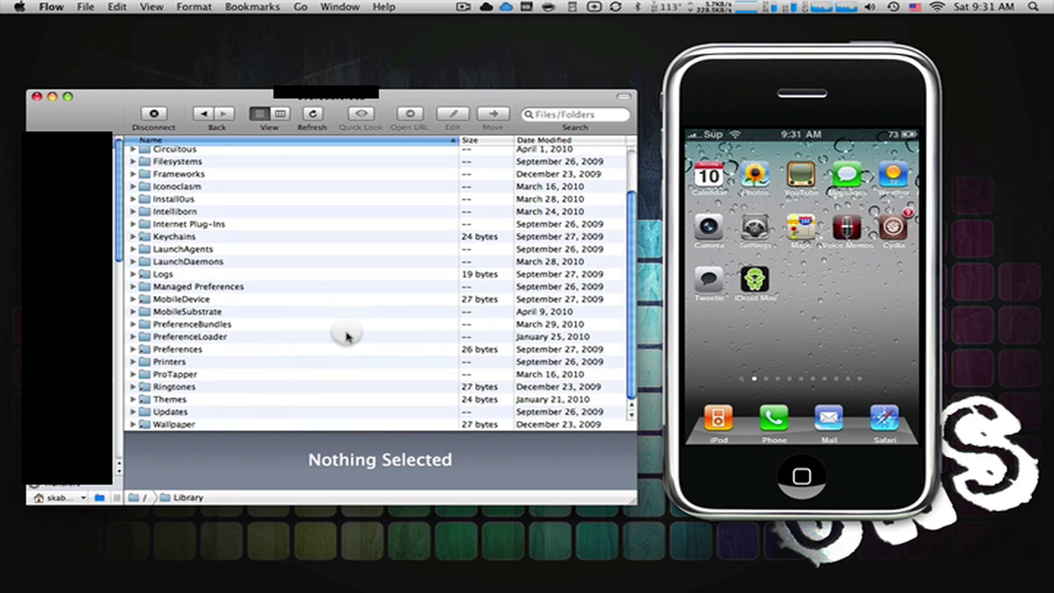
pyautogui.doubleClick(183, 401)
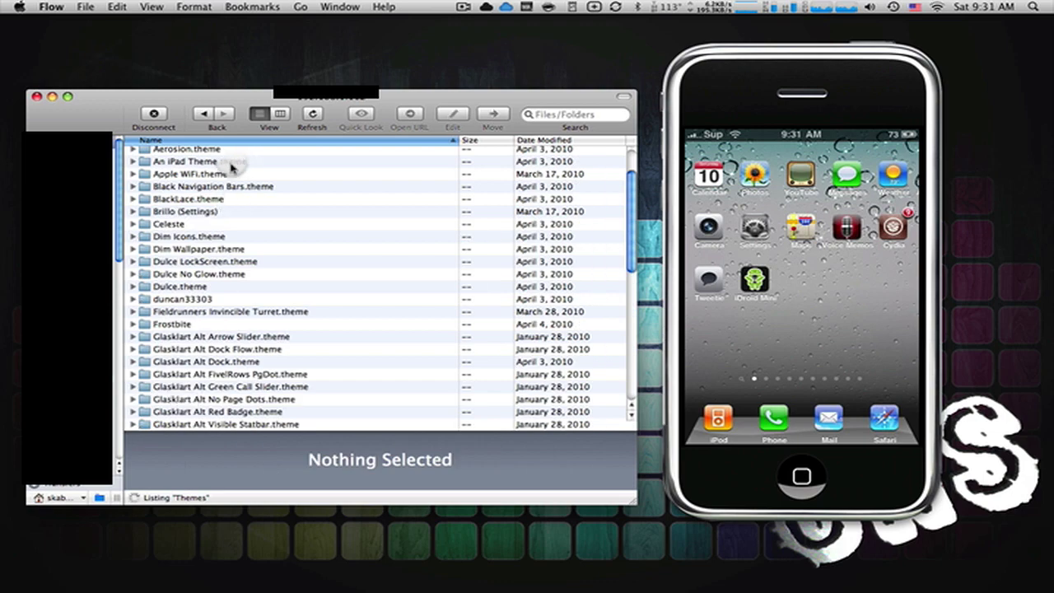
pyautogui.scroll(4, 631, 167)
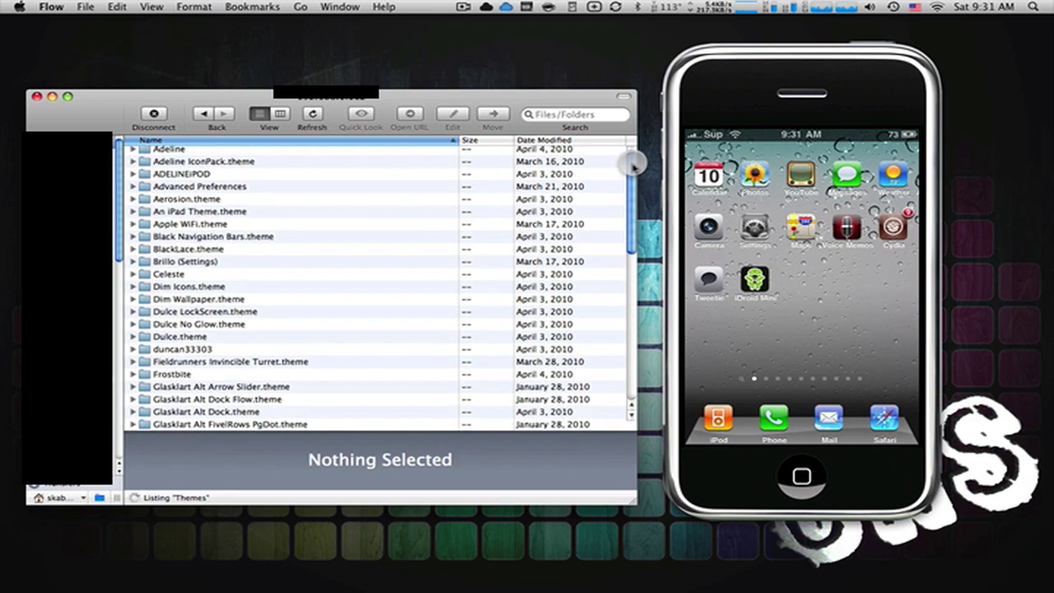
pyautogui.click(255, 379)
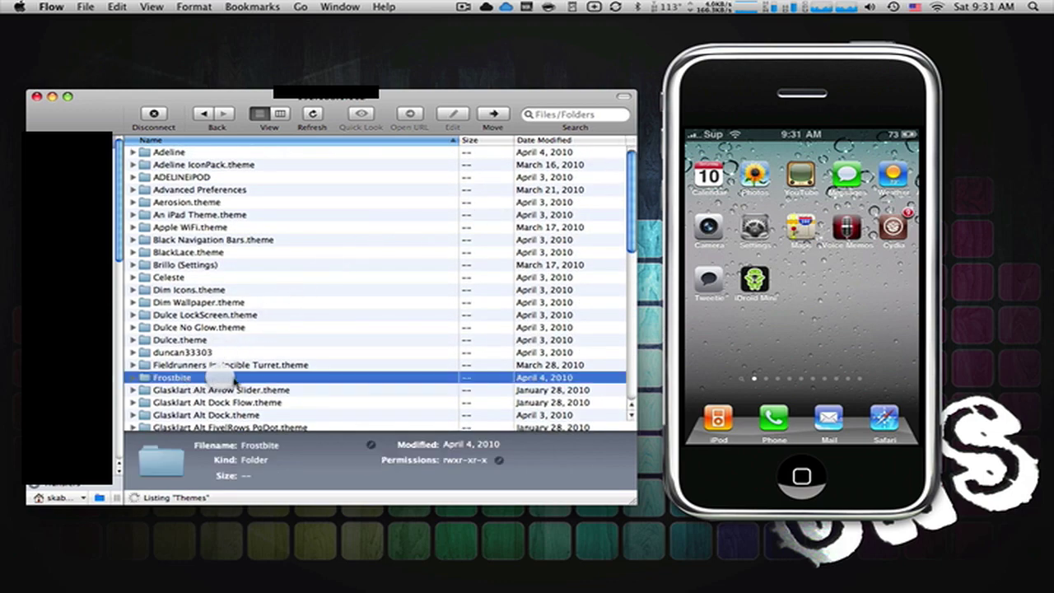
# Open Frostbite/Bundles/com.apple.springboard and select net.r-ch.frostbite.plist
pyautogui.doubleClick(301, 378)
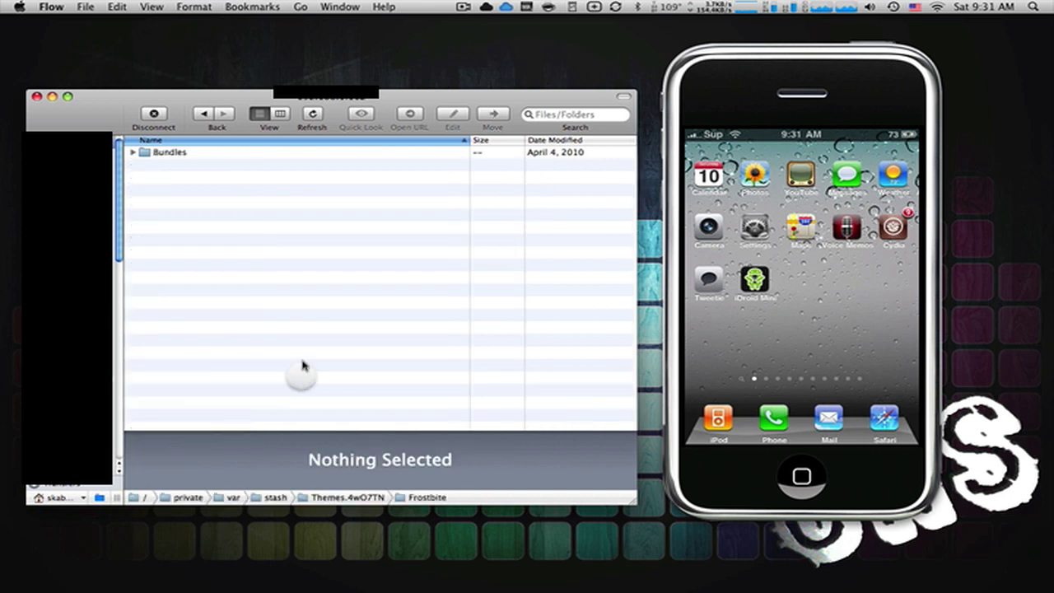
pyautogui.doubleClick(167, 155)
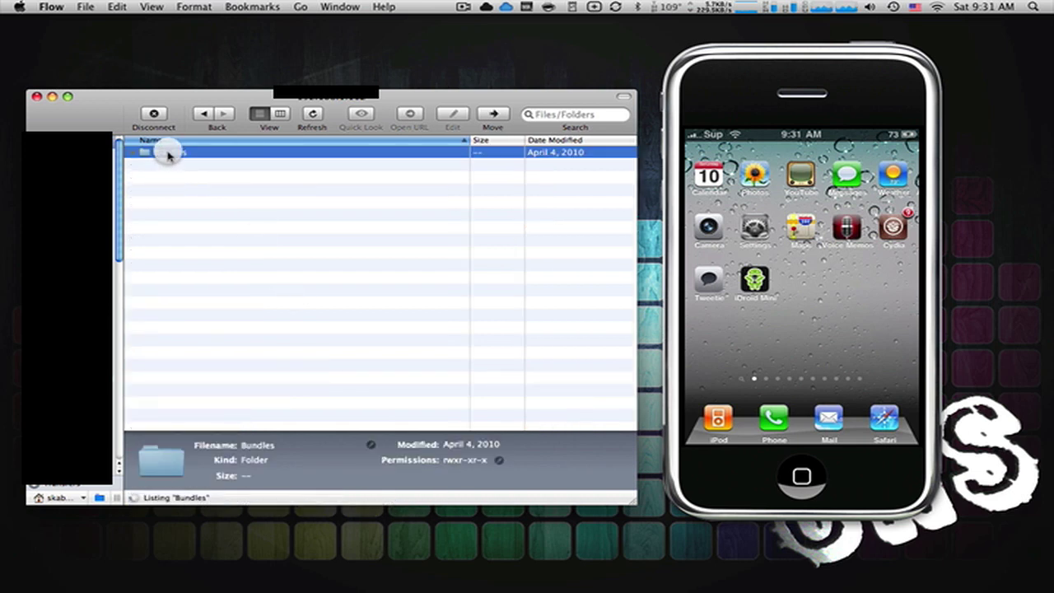
pyautogui.doubleClick(224, 151)
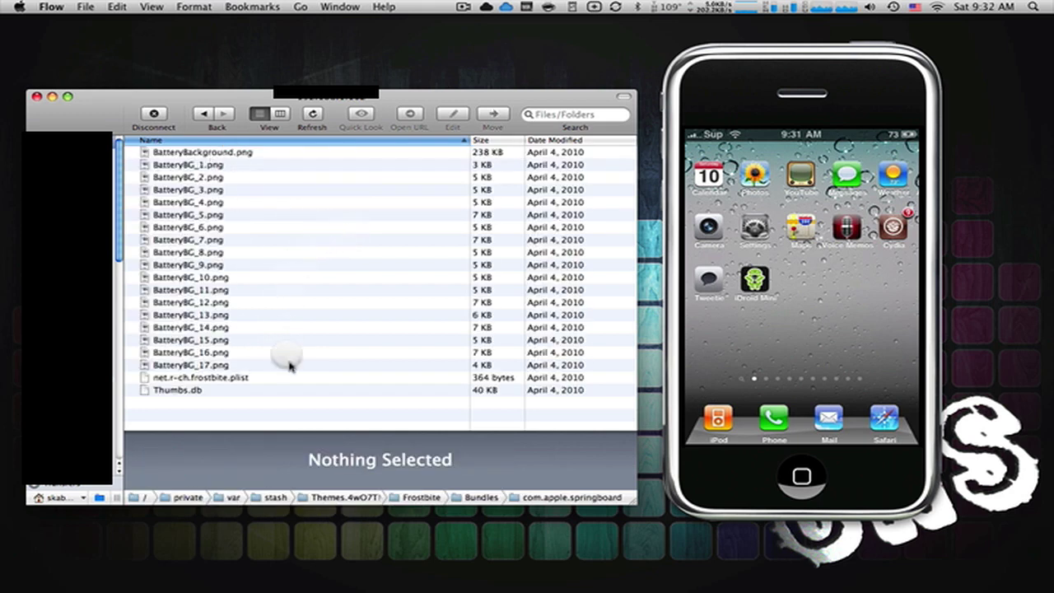
pyautogui.click(262, 377)
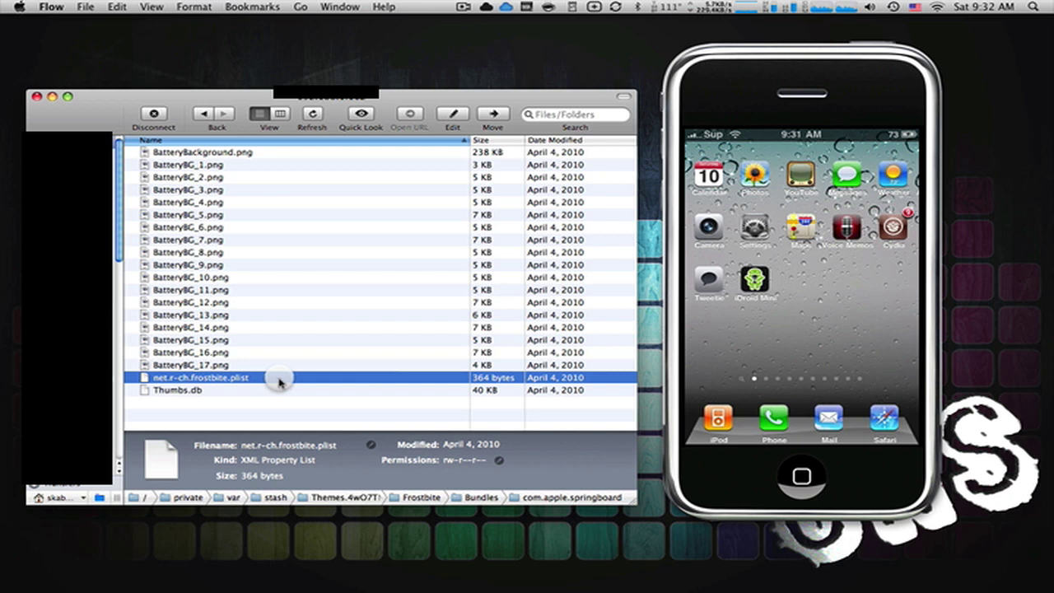
# Open net.r-ch.frostbite.plist with Edit With Flow and position the editor window beside the file list
pyautogui.rightClick(278, 381)
pyautogui.click(329, 419)
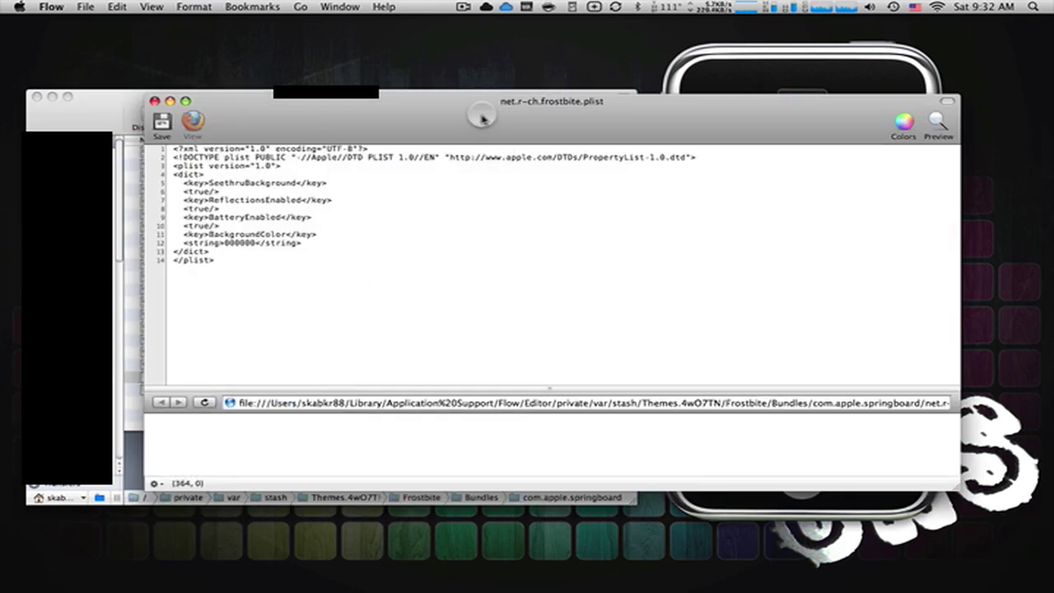
pyautogui.moveTo(483, 118); pyautogui.dragTo(478, 140)
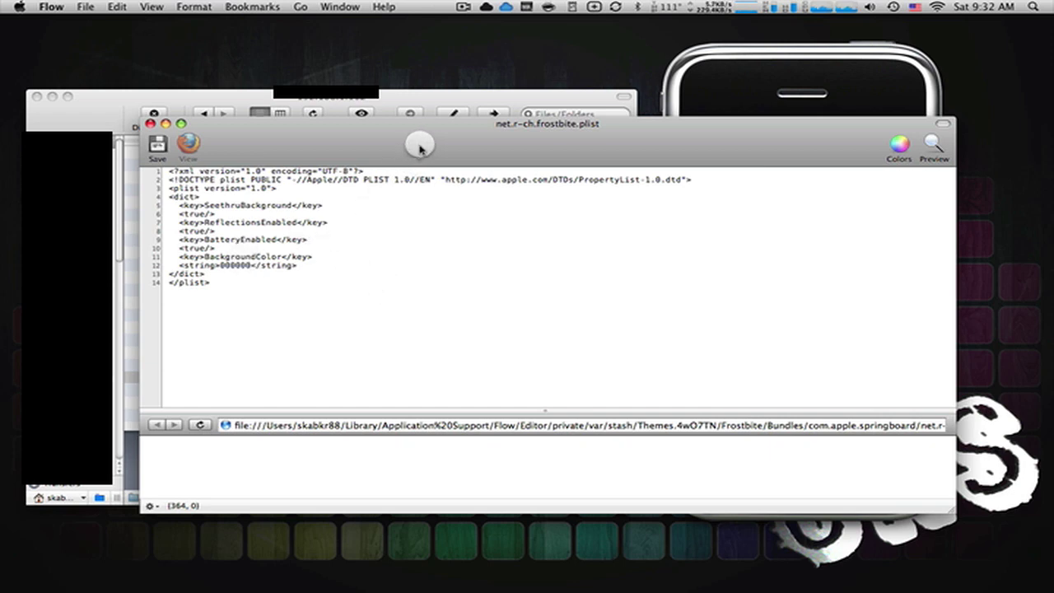
pyautogui.moveTo(420, 149); pyautogui.dragTo(429, 186)
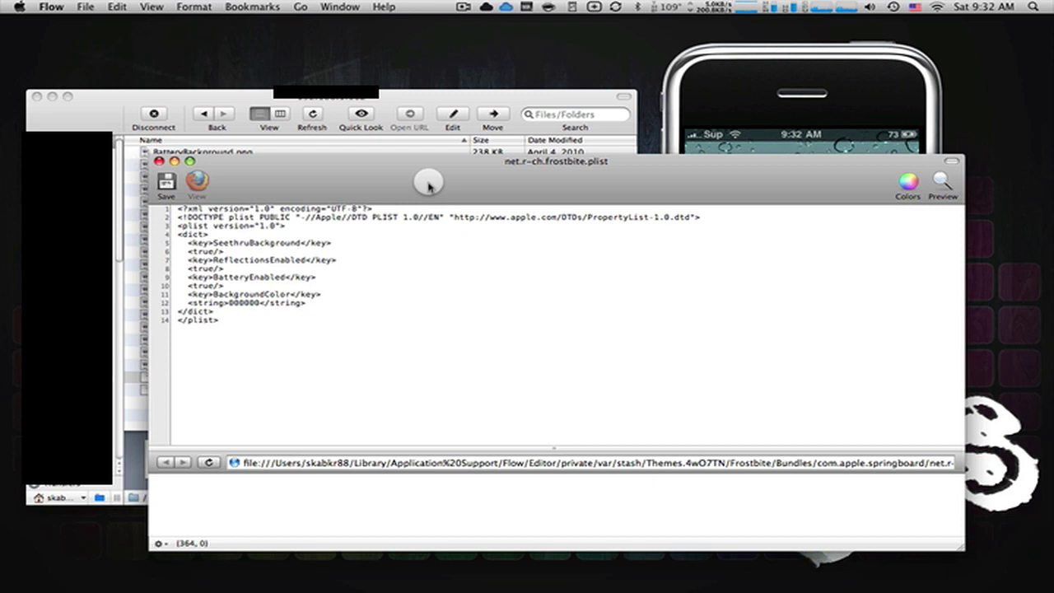
pyautogui.moveTo(424, 183); pyautogui.dragTo(402, 214)
pyautogui.click(811, 83)
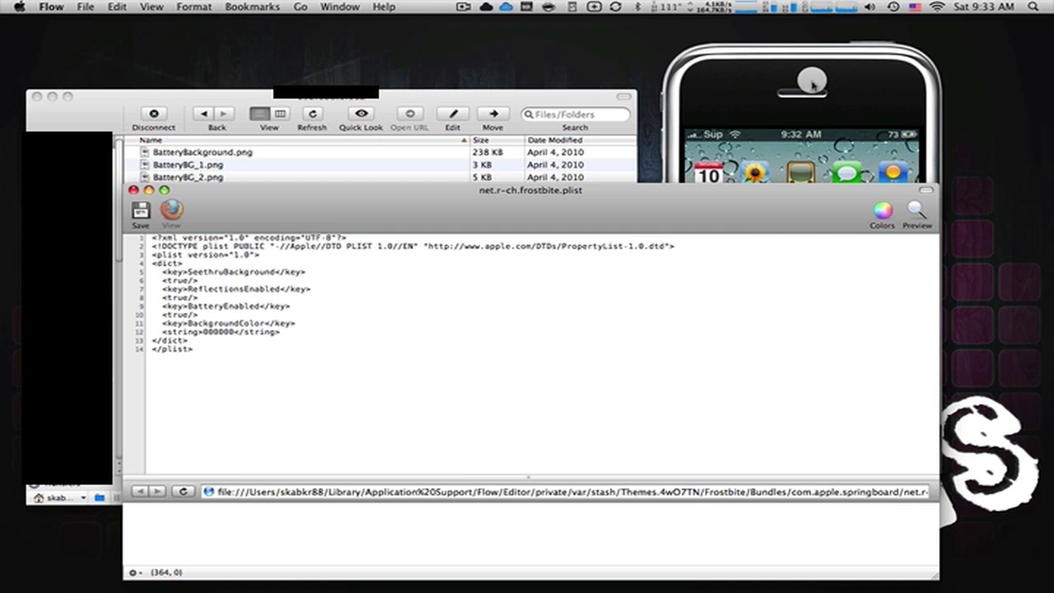
# Set SeethruBackground on line 6 to false, then close the editor and save the plist
pyautogui.click(187, 283)
pyautogui.press('BackSpace')
pyautogui.press('BackSpace')
pyautogui.press('BackSpace')
pyautogui.press('BackSpace')
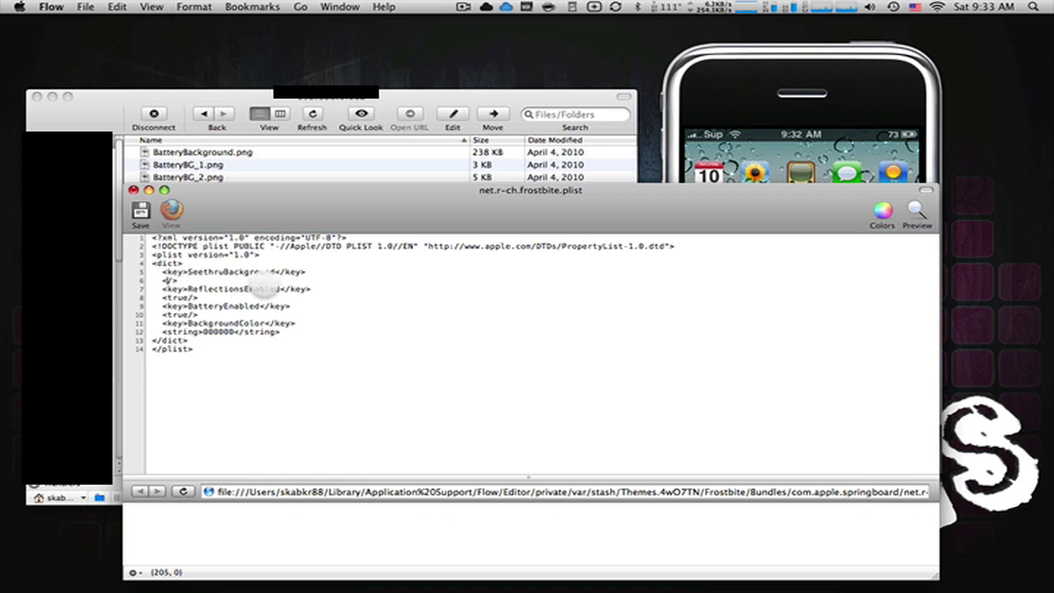
pyautogui.write('false')
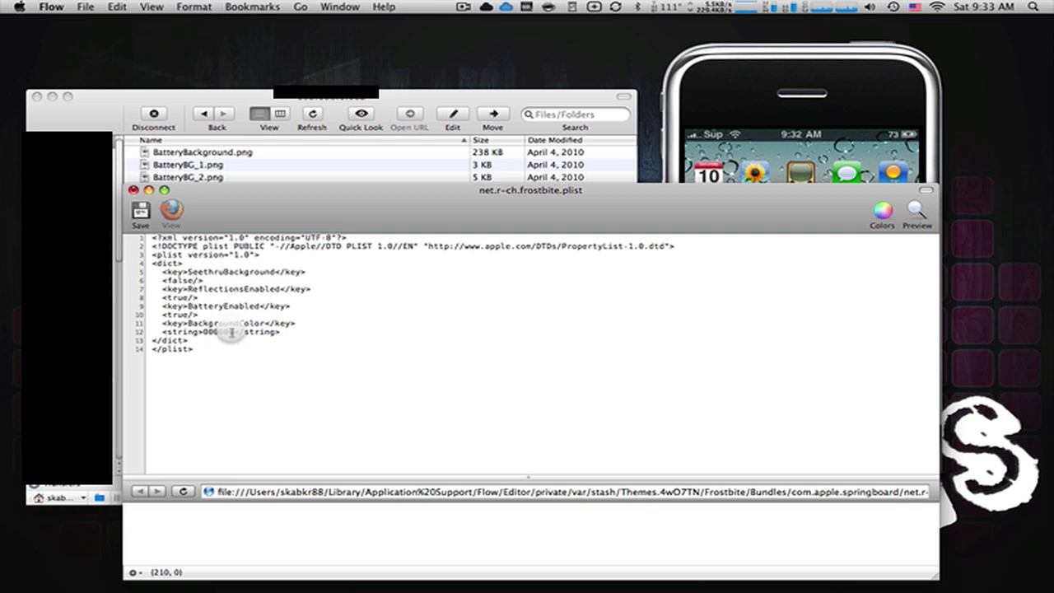
pyautogui.click(232, 332)
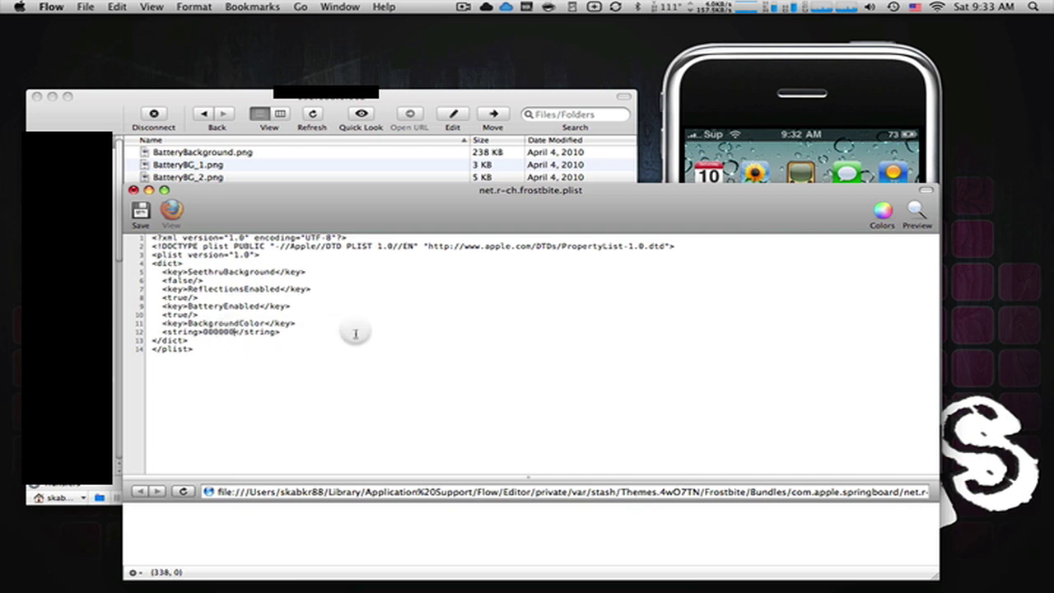
pyautogui.click(134, 191)
pyautogui.click(499, 300)
pyautogui.click(232, 410)
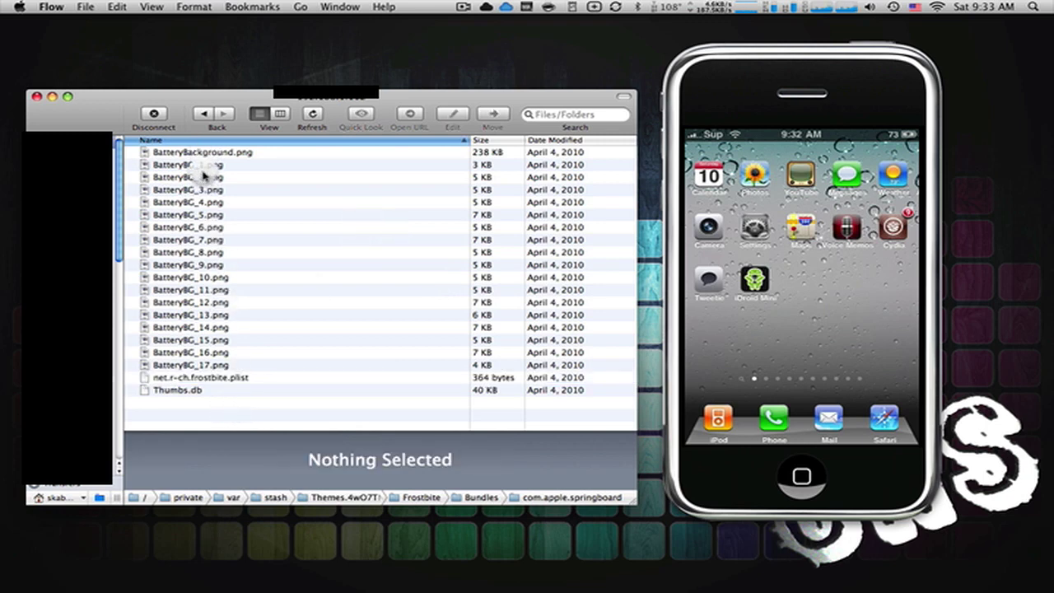
# Inspect BatteryBackground.png, net.r-ch.frostbite.plist and Thumbs.db file details
pyautogui.click(221, 153)
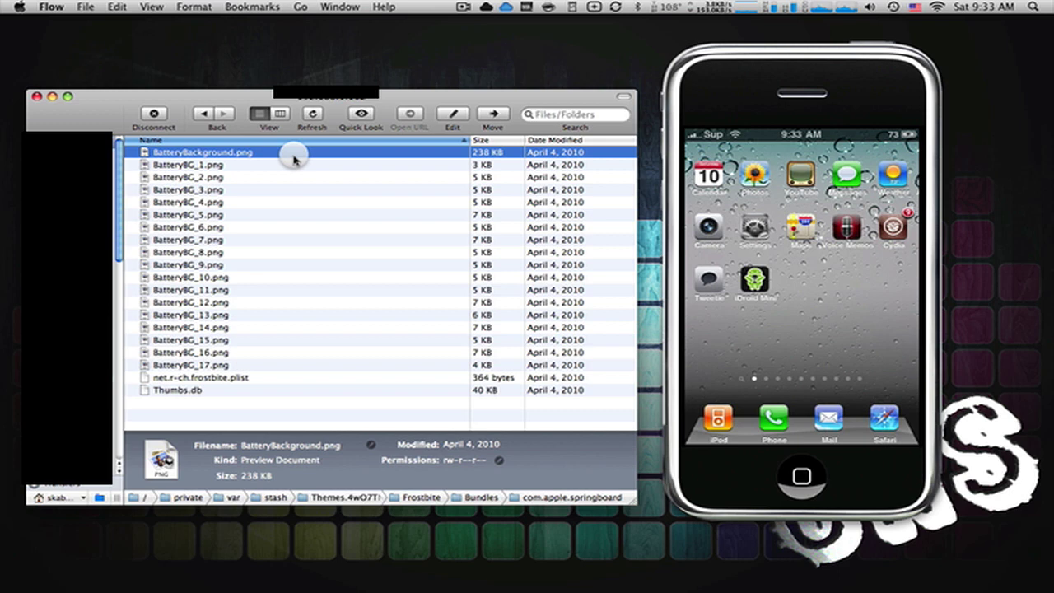
pyautogui.click(264, 381)
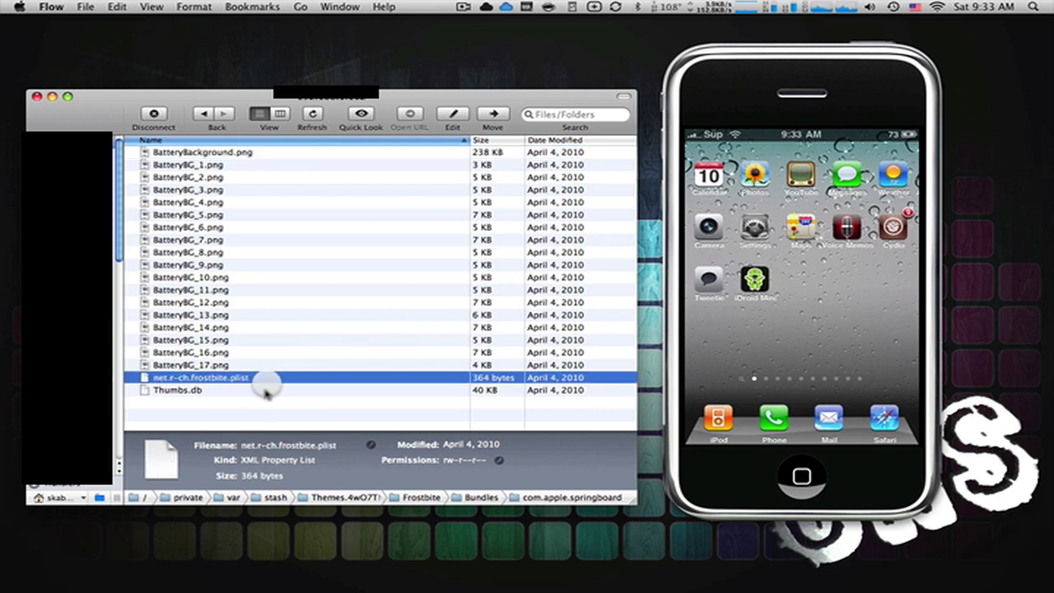
pyautogui.click(264, 392)
pyautogui.click(299, 375)
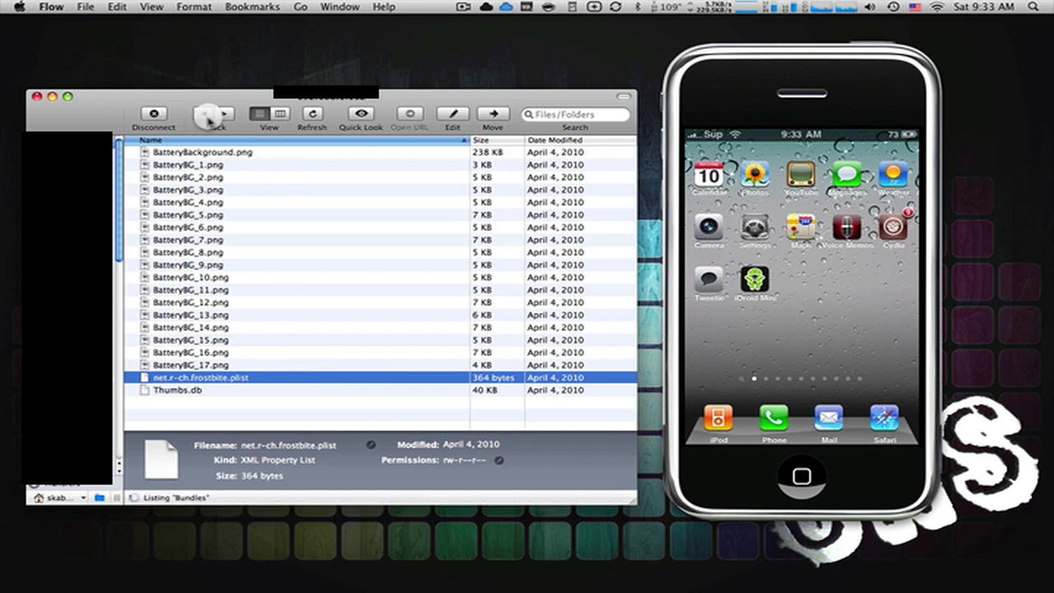
# Go back three levels to the Themes.4wO7TN folder
pyautogui.click(205, 117)
pyautogui.click(208, 118)
pyautogui.click(208, 118)
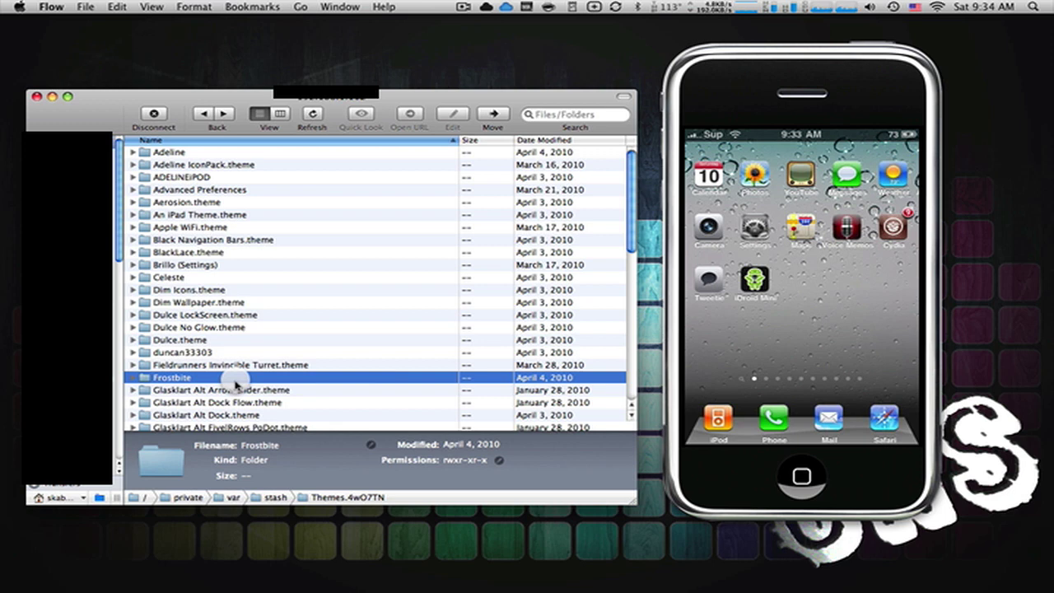
# Go back twice from Themes.4wO7TN to / and deselect all files
pyautogui.click(203, 115)
pyautogui.click(203, 114)
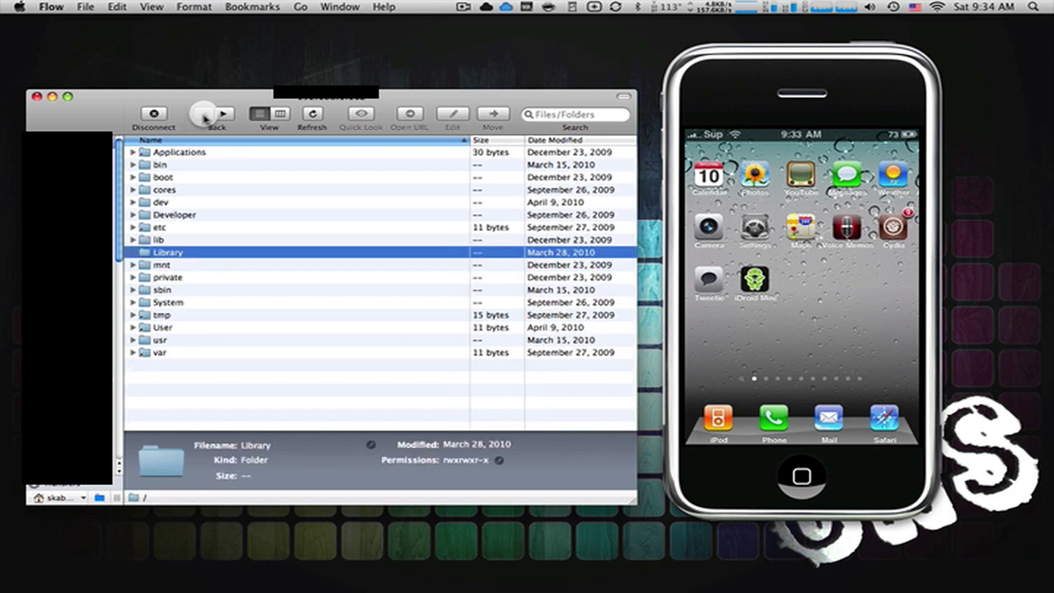
pyautogui.click(203, 418)
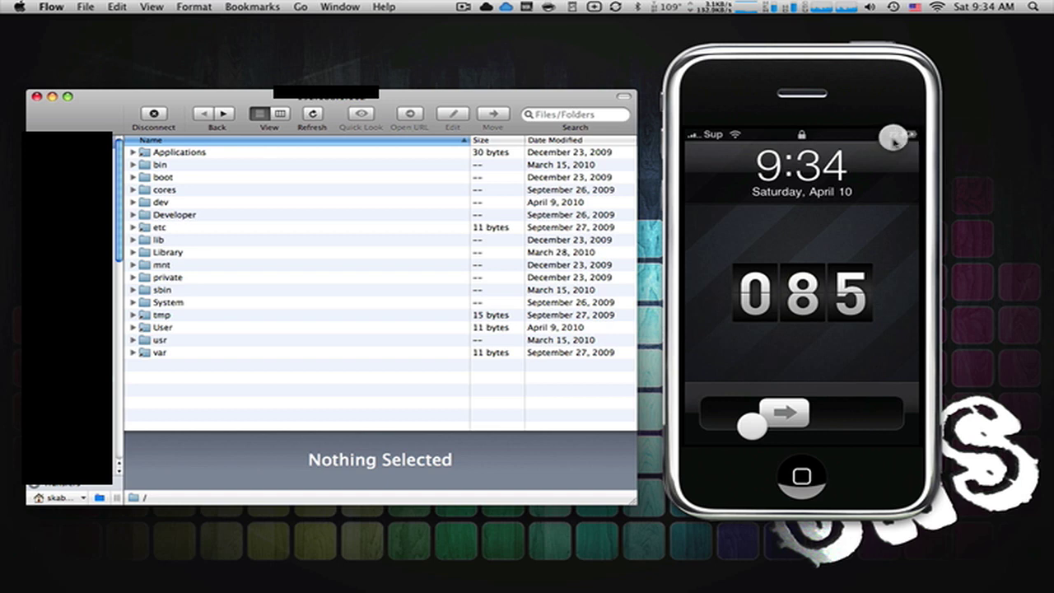
# Check the phone mirror's 085 Frostbite battery lock screen, then return to Flow
pyautogui.click(798, 290)
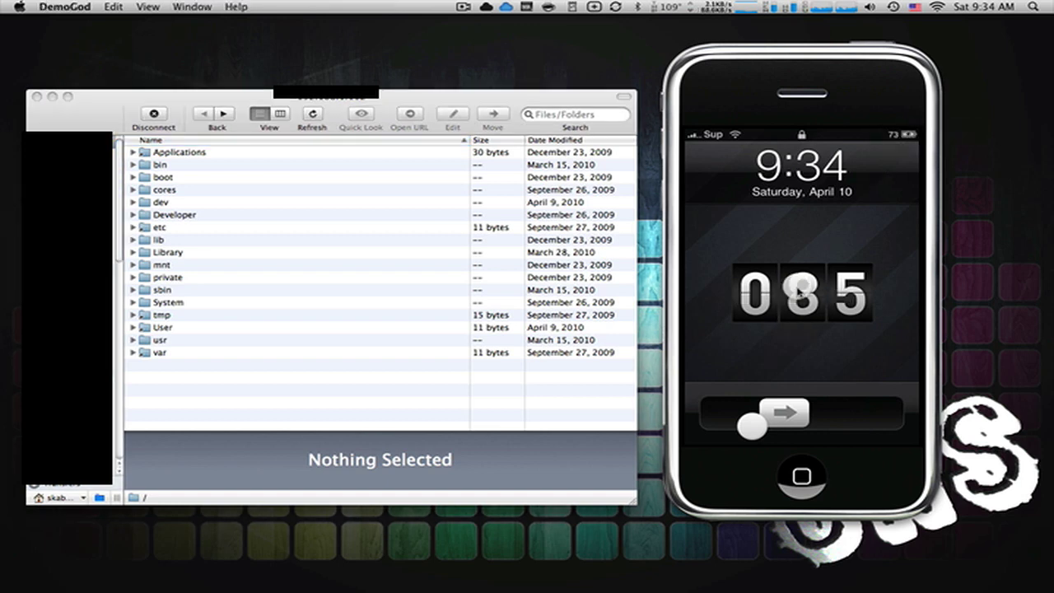
pyautogui.click(518, 98)
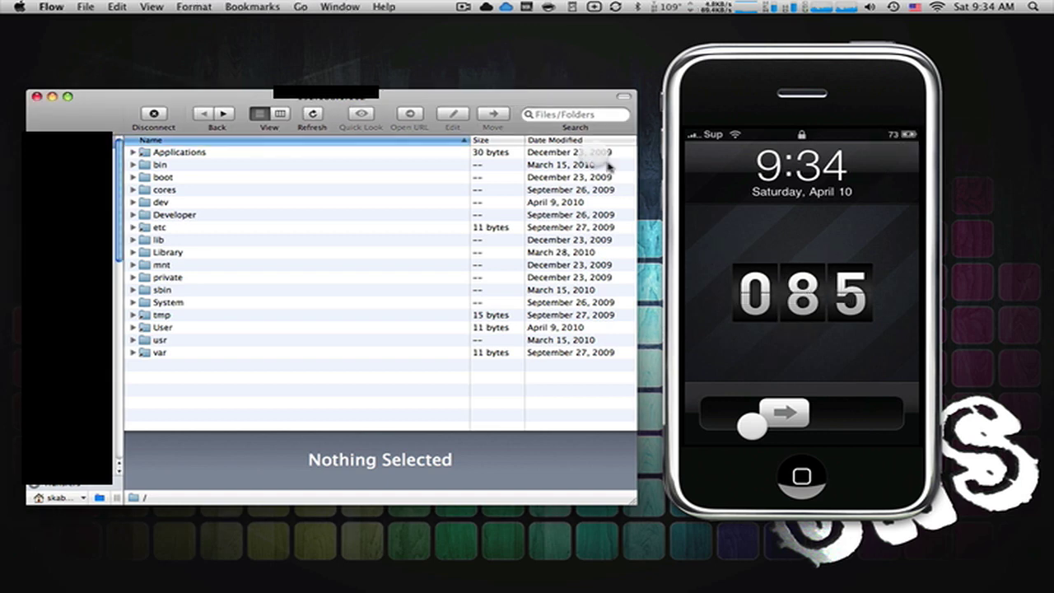